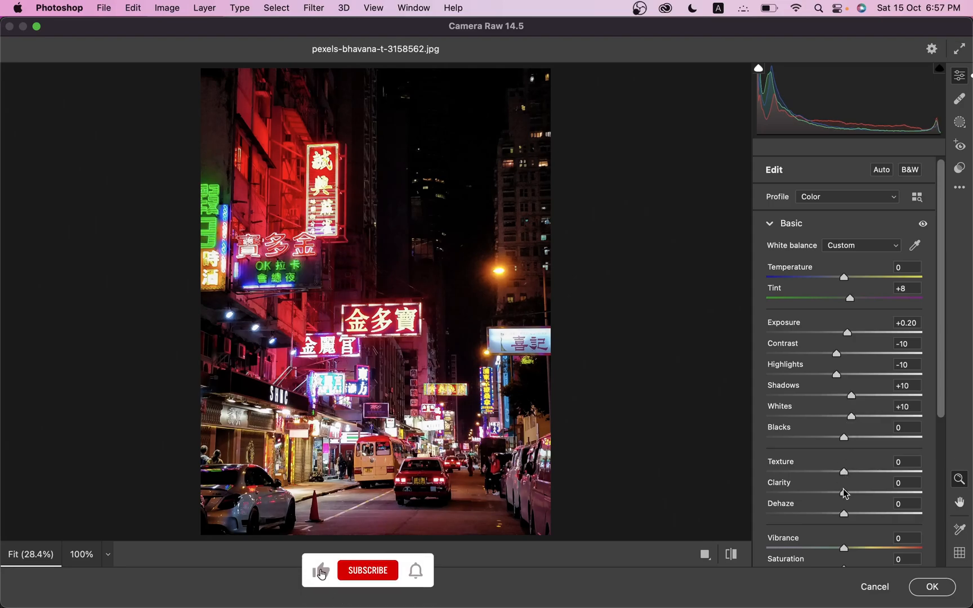
- Set the photo's Clarity to +18, Dehaze to +21 and Vibrance to +5
drag(846, 495, 859, 514)
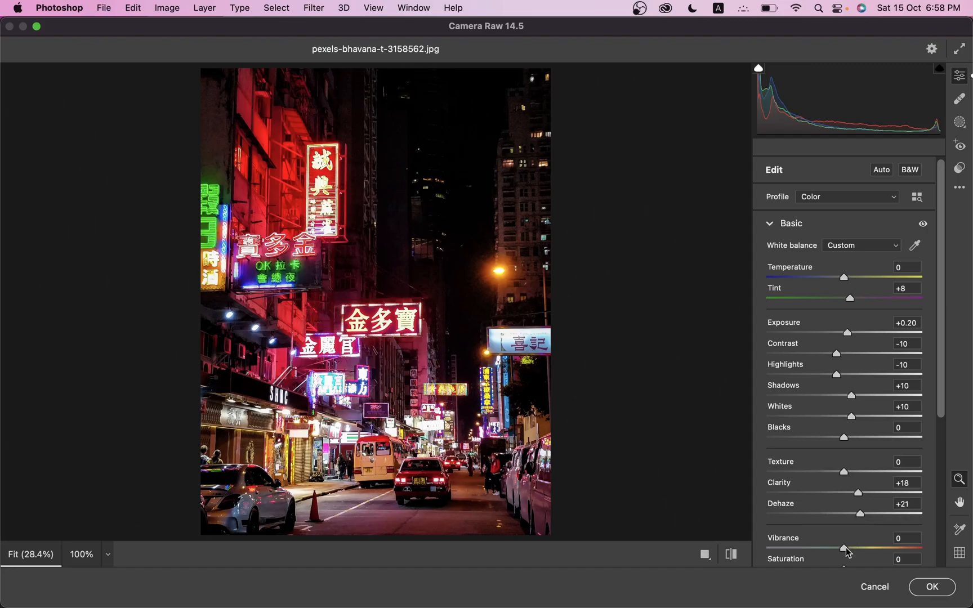
click(846, 549)
drag(846, 550, 849, 550)
- Adjust the parametric tone curve with Highlights at +13, Lights at -9 and Darks at +6
drag(945, 171, 949, 346)
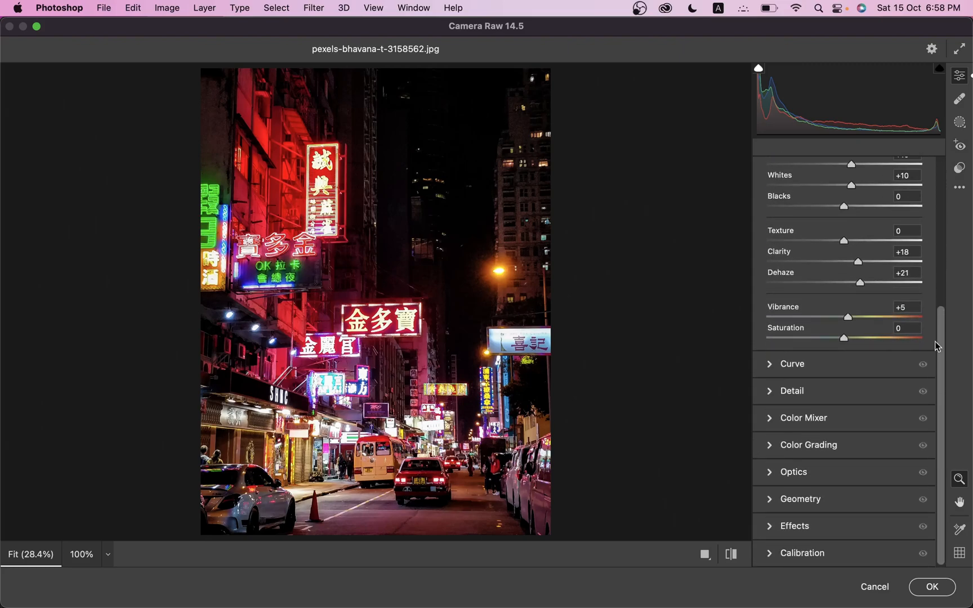
click(860, 359)
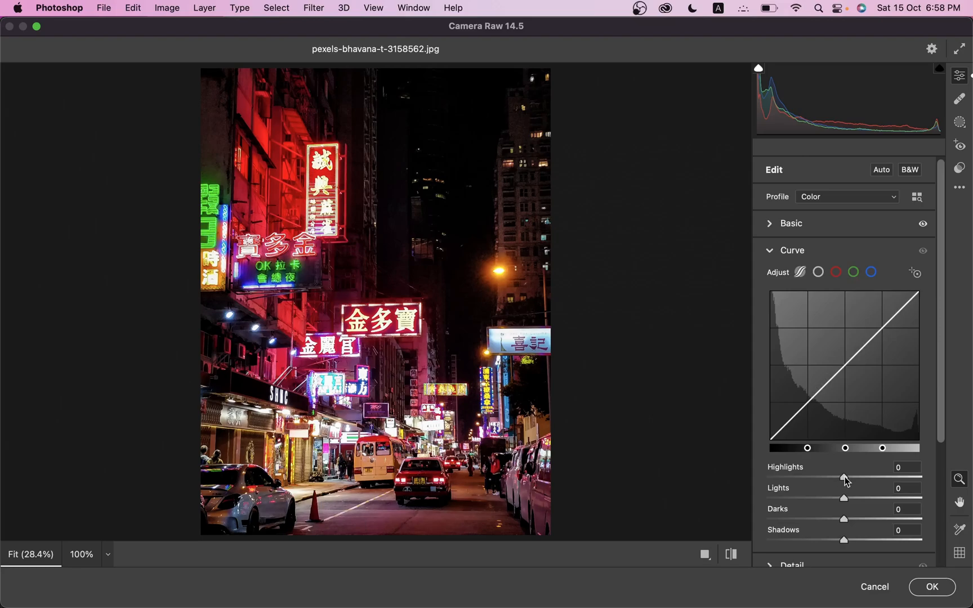
drag(845, 477, 848, 522)
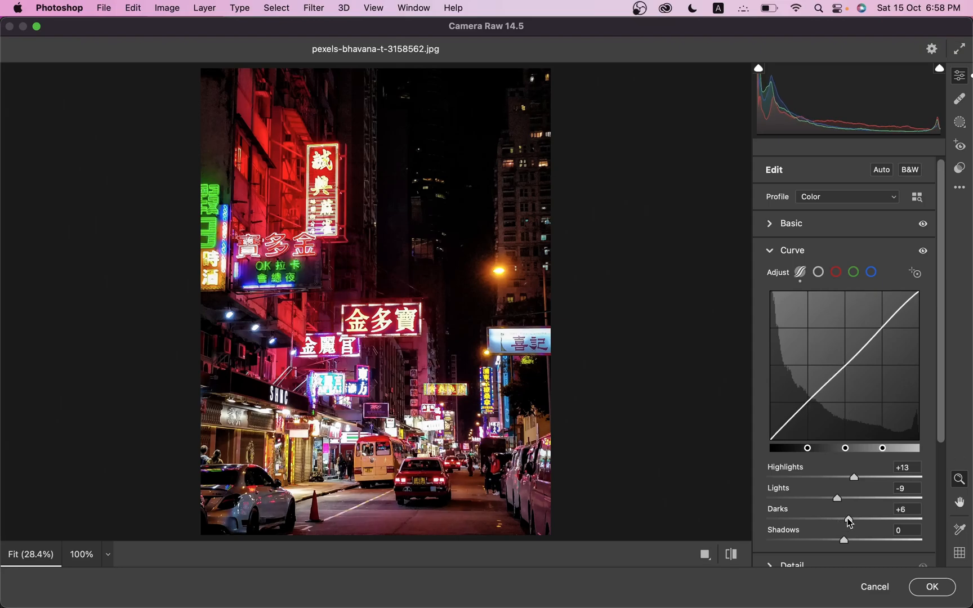
click(789, 253)
- Increase the photo's Sharpening, and raise Noise Reduction and Color Noise Reduction
click(789, 277)
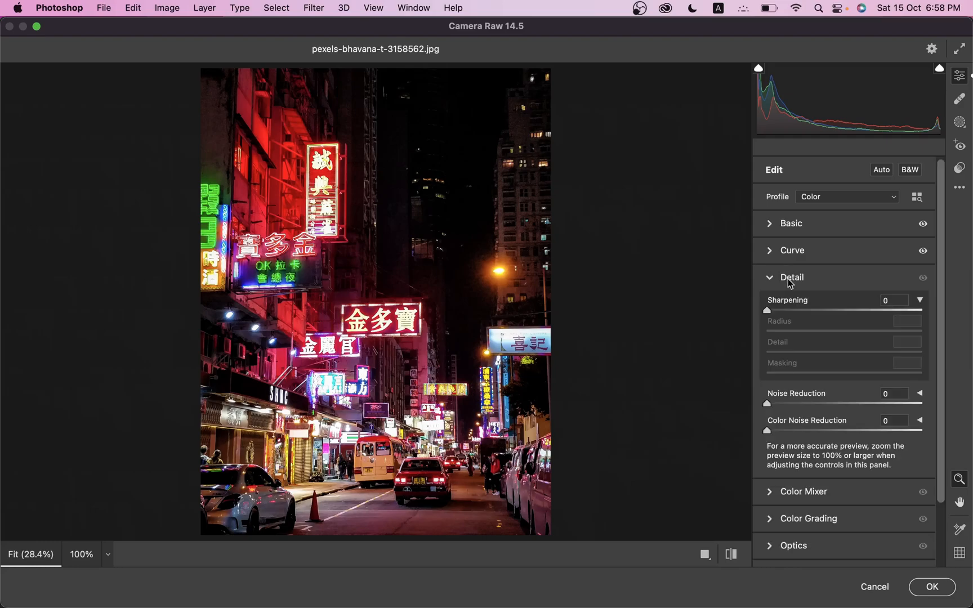
click(793, 310)
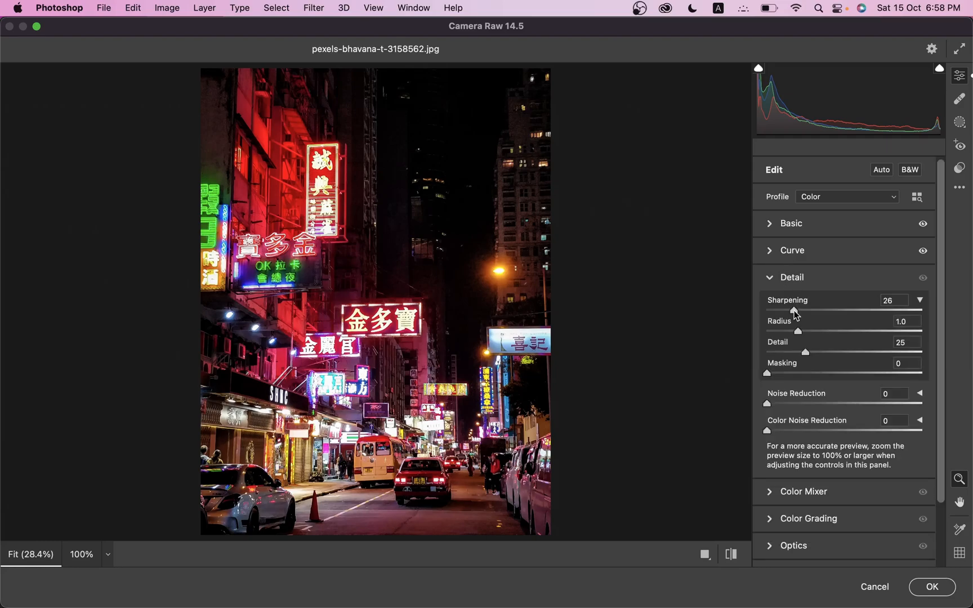
drag(794, 310, 810, 314)
drag(796, 403, 809, 431)
click(795, 278)
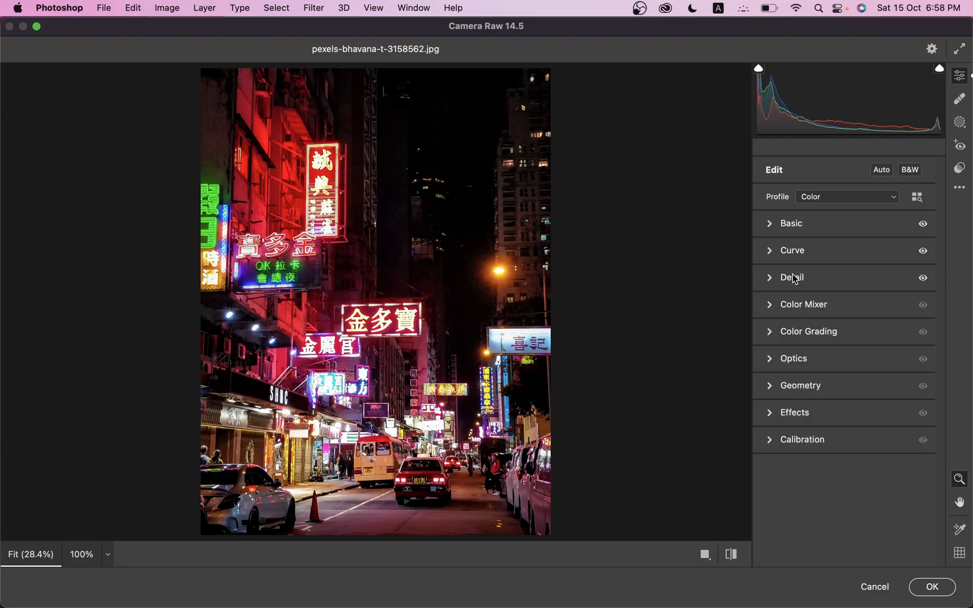
- Shift the HSL hues in the Color Mixer to Aquas +80, Blues +7, Purples -9 and Magentas +14
click(792, 309)
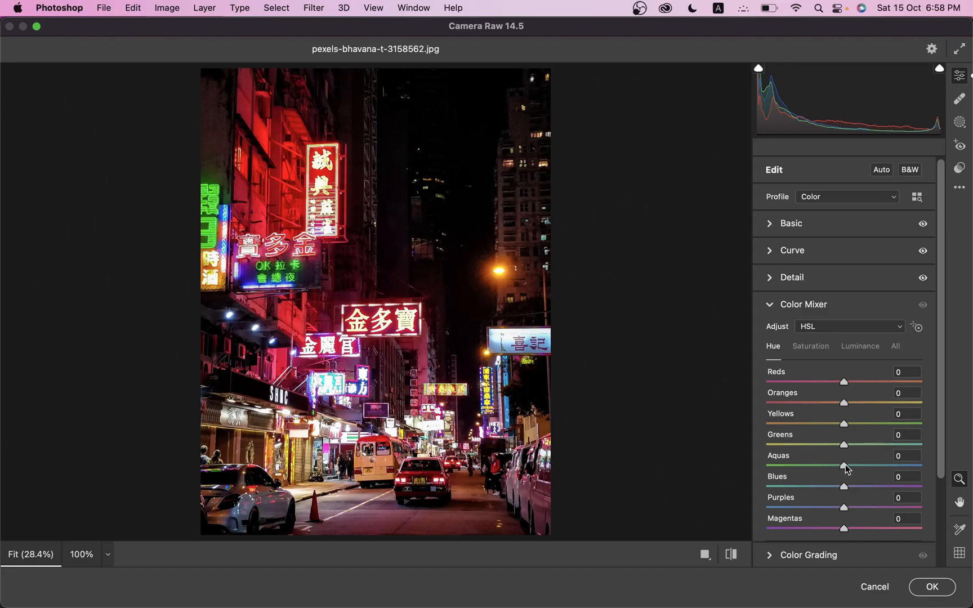
drag(845, 465, 888, 469)
drag(905, 466, 906, 466)
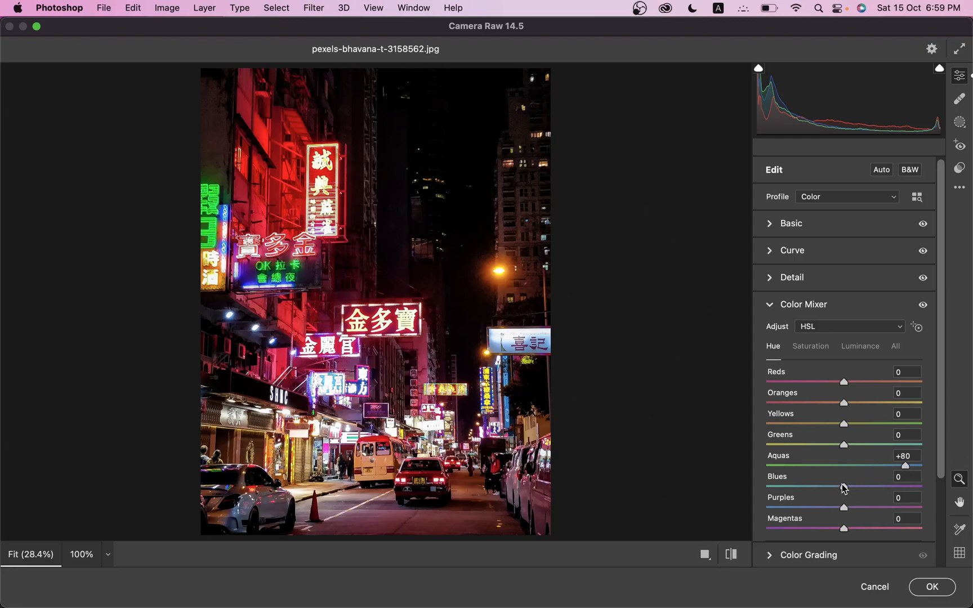
drag(853, 486, 840, 510)
click(855, 528)
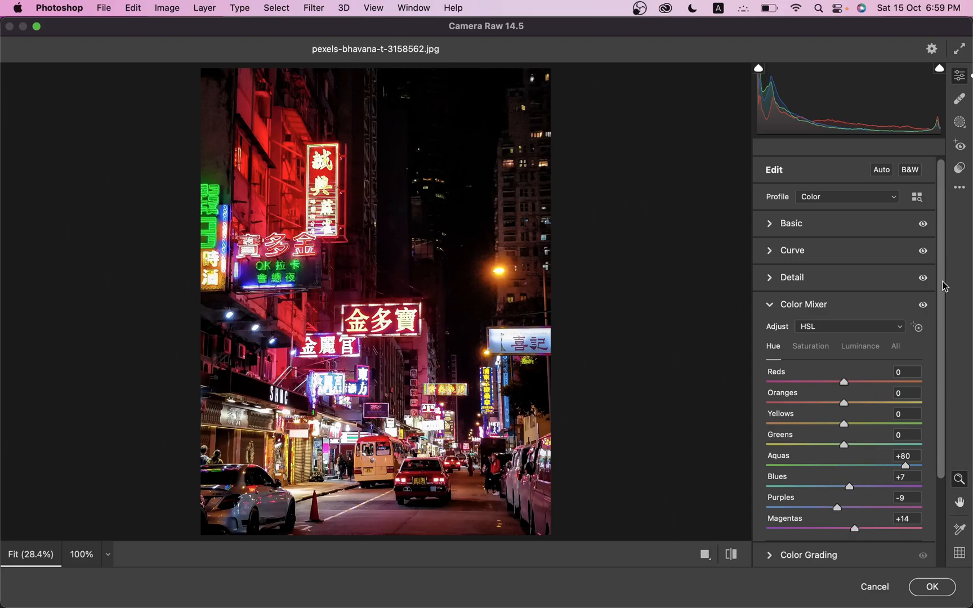
- With a before/after view showing, grade the shadows with Hue 303, Saturation 27, Blending 100 and Balance +12
key(q)
drag(944, 285, 942, 407)
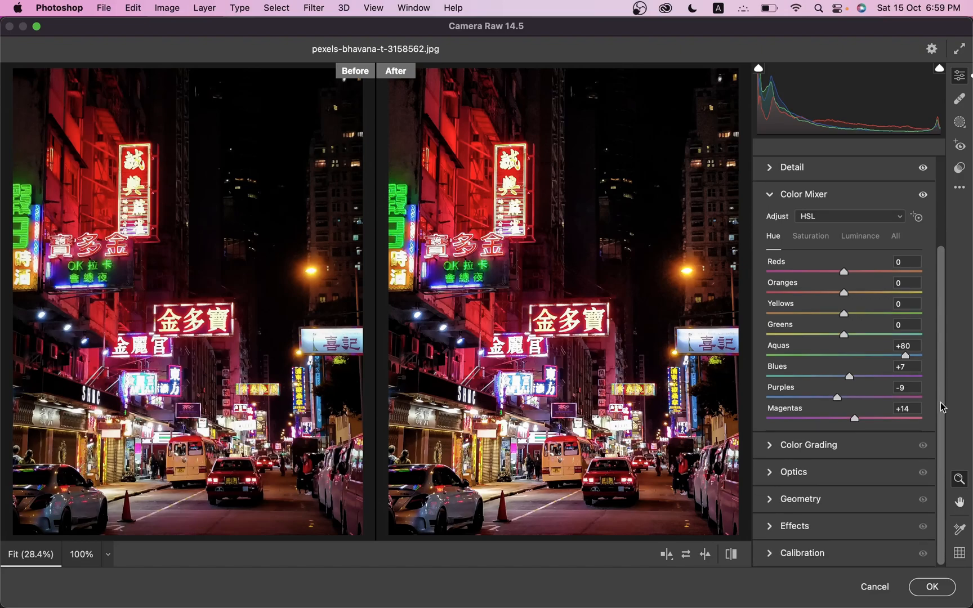
click(852, 455)
click(839, 230)
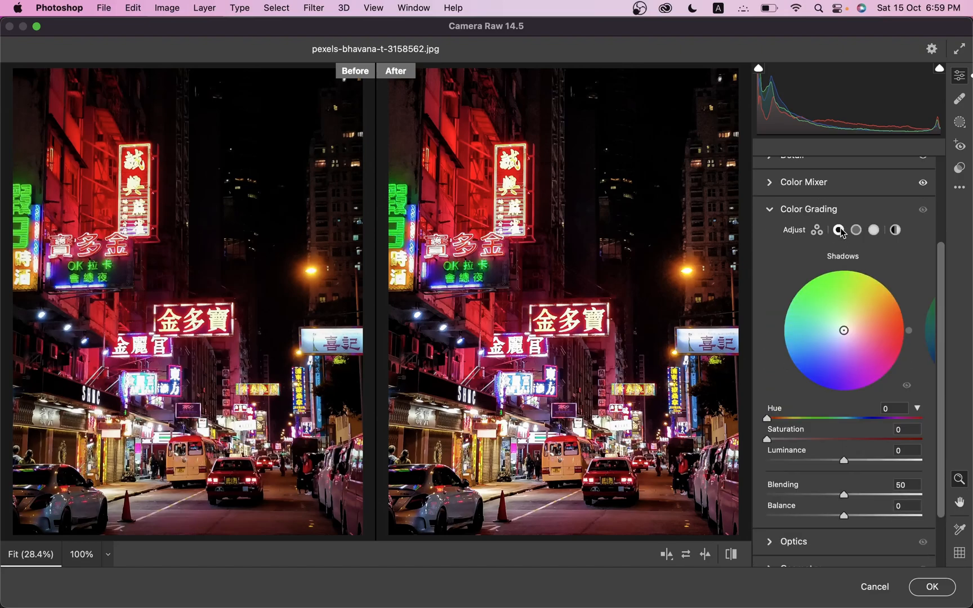
drag(808, 422, 899, 426)
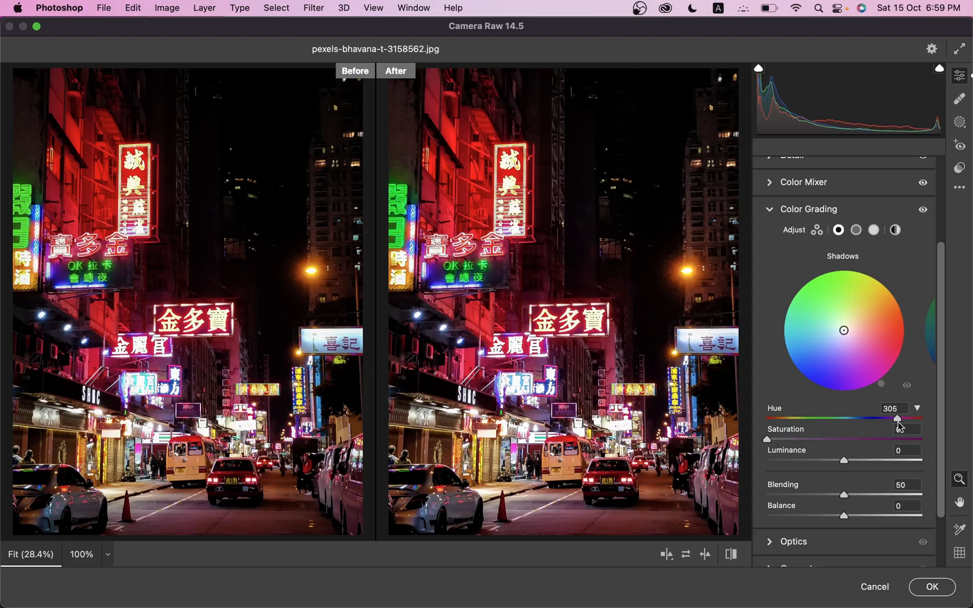
drag(798, 439, 809, 441)
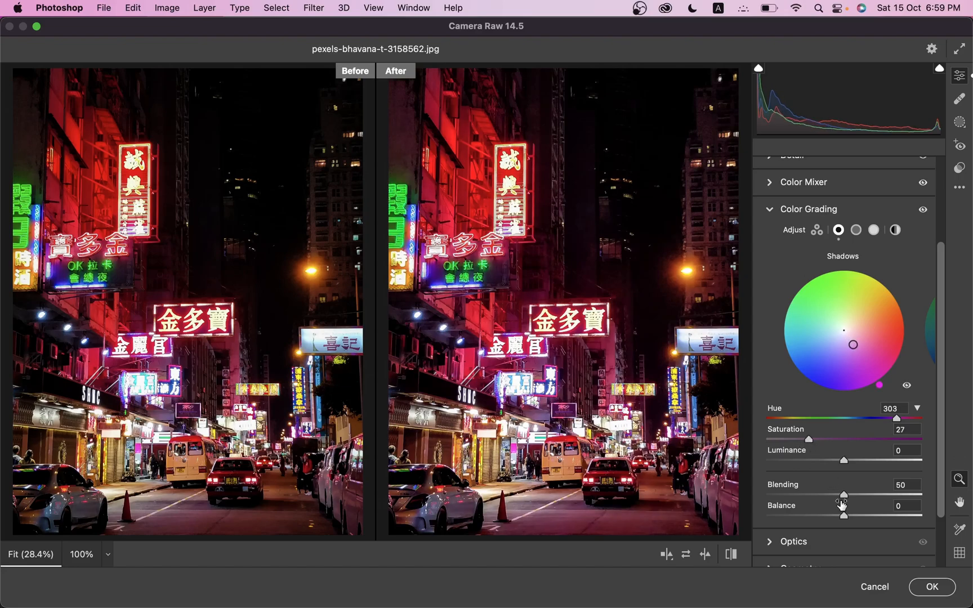
drag(845, 494, 921, 495)
click(860, 516)
drag(860, 517, 852, 518)
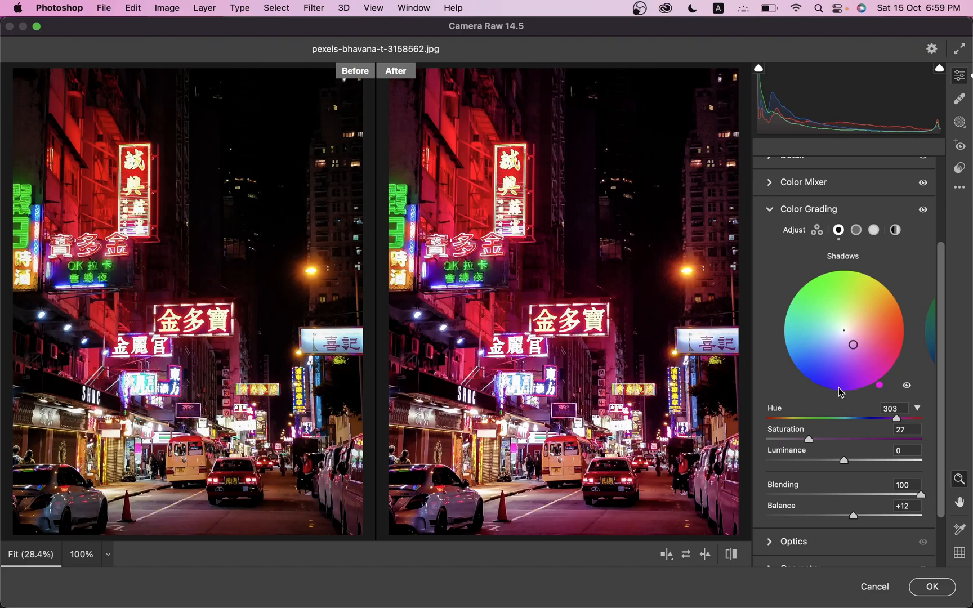
- Color grade the highlights blue with Hue 250 and Saturation 75
click(874, 231)
drag(831, 421, 874, 422)
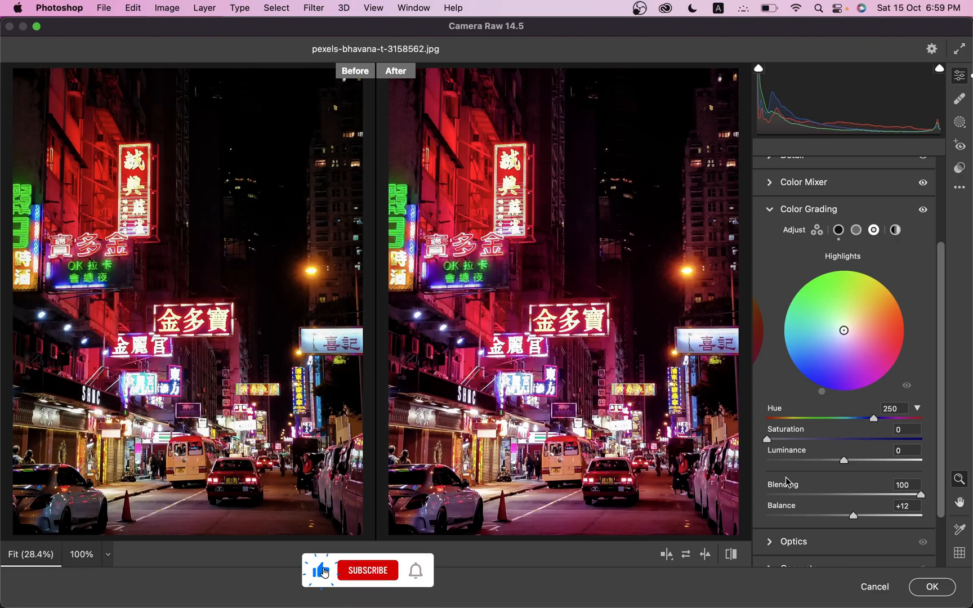
drag(786, 439, 882, 441)
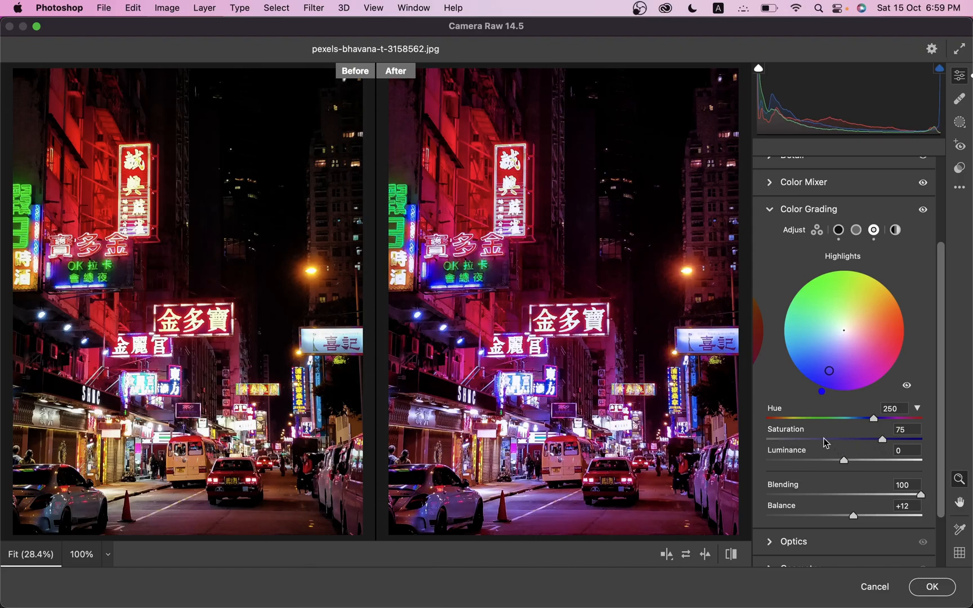
click(780, 211)
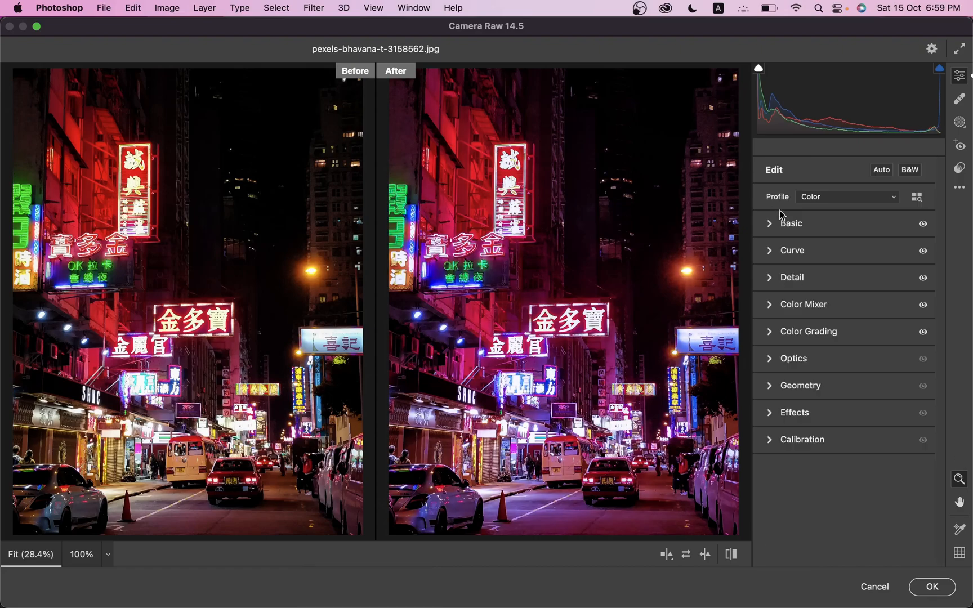
- Add a Grain effect of 3 and slightly increase the grain size
click(773, 444)
click(784, 263)
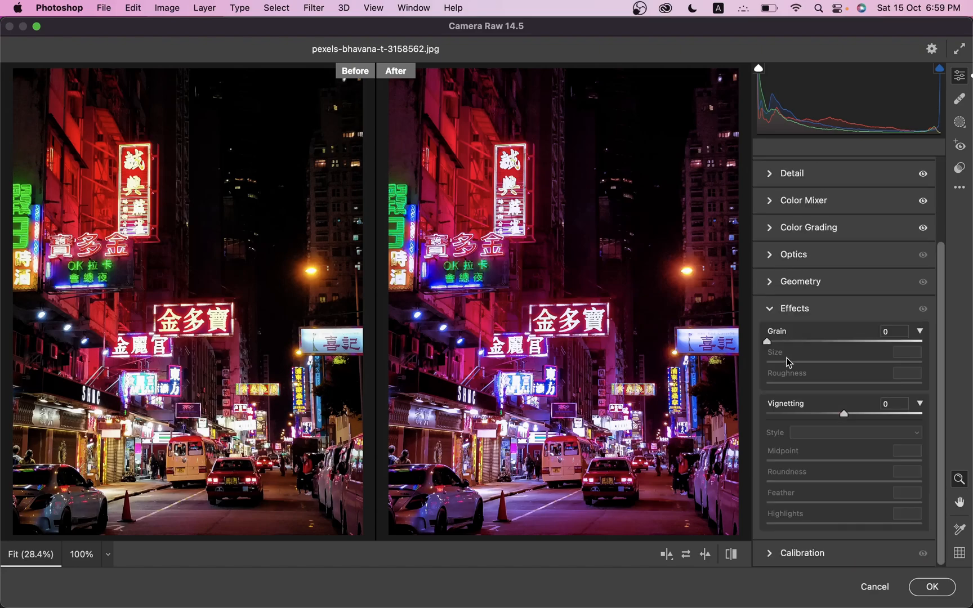
drag(785, 346, 776, 345)
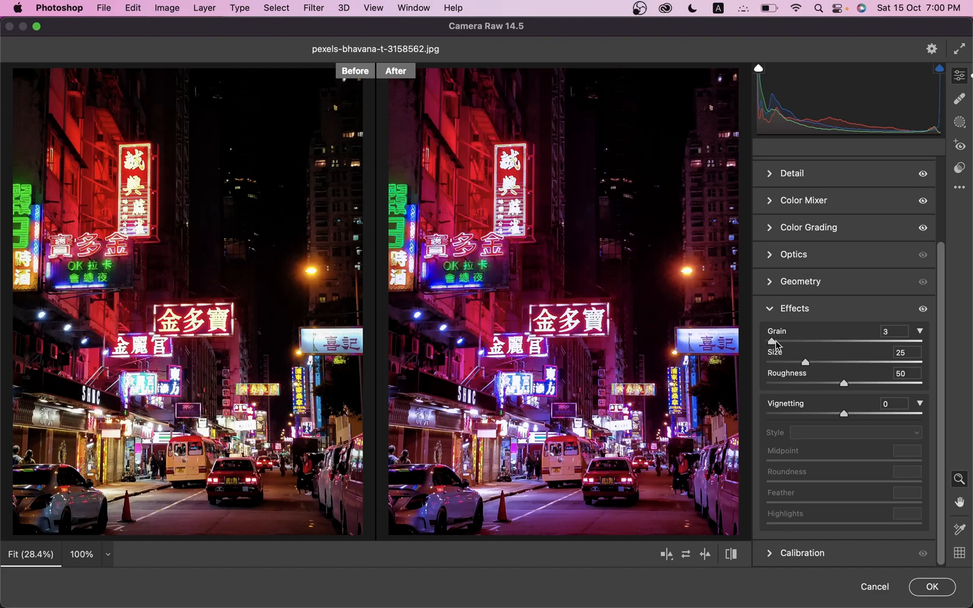
click(814, 363)
click(772, 310)
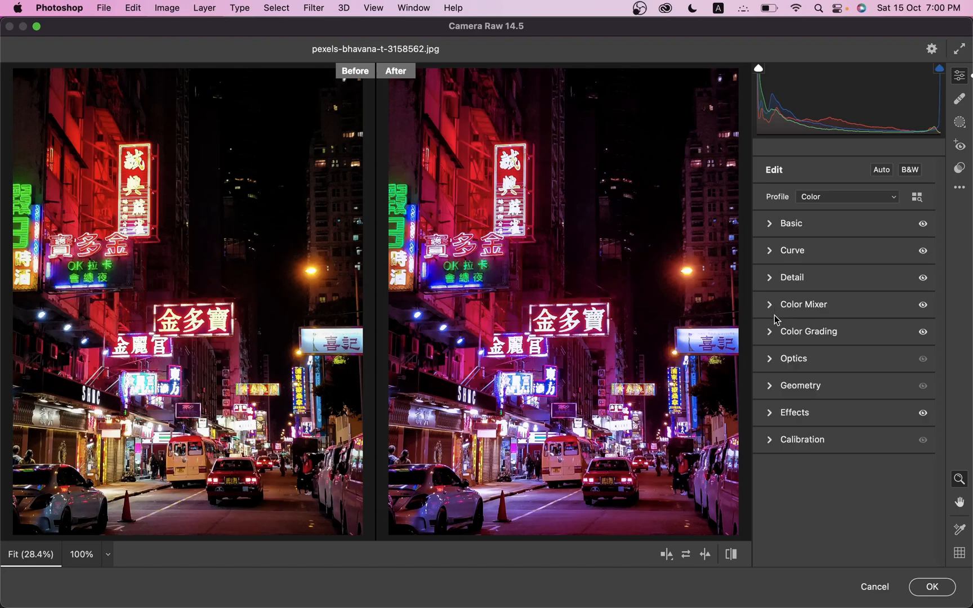
- In Calibration, set Red Primary to Hue -91 and Saturation +2, and Green Primary to Hue -92 and Saturation +6
click(772, 439)
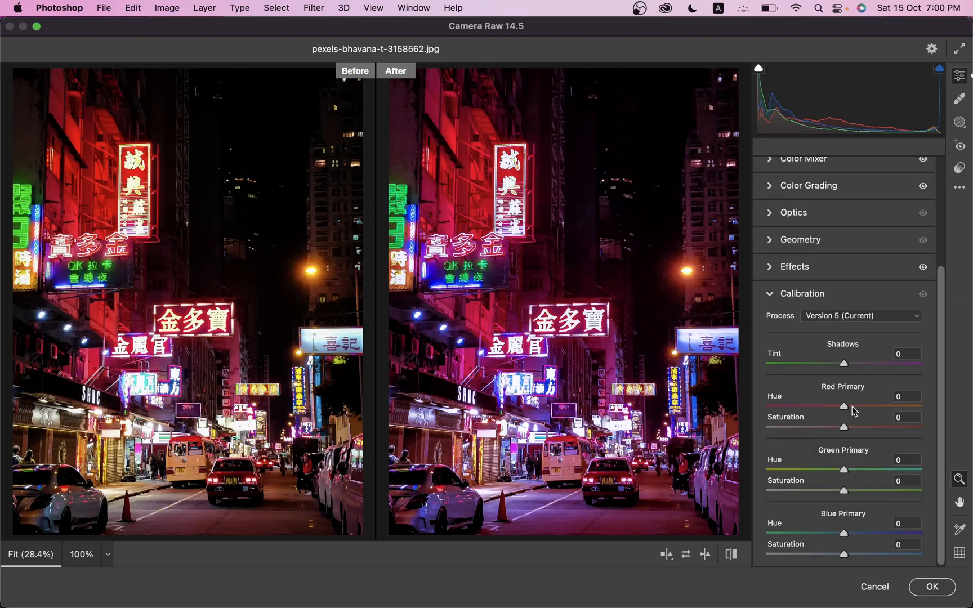
drag(852, 405, 774, 410)
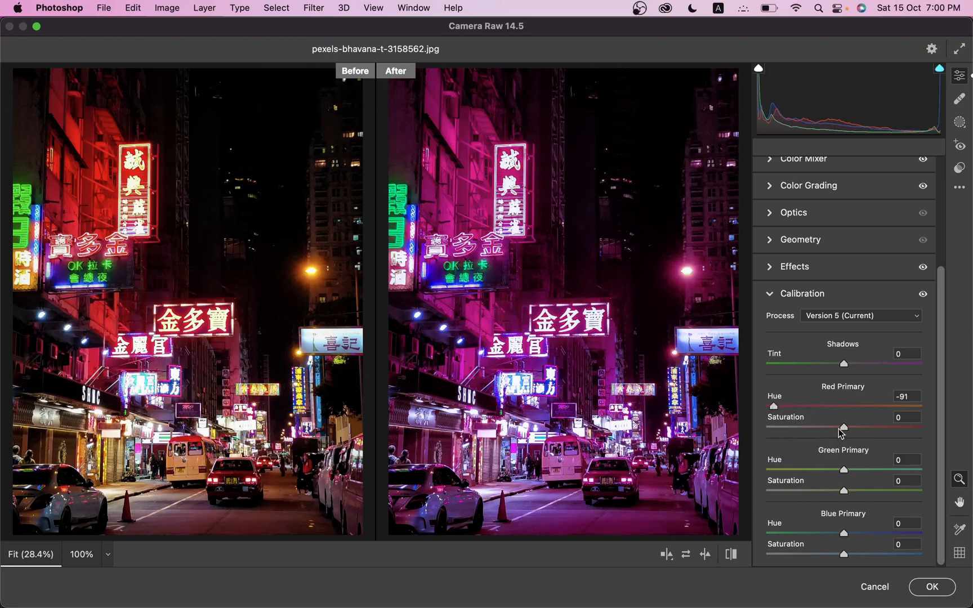
drag(845, 429, 845, 429)
click(779, 470)
drag(778, 471, 774, 473)
drag(853, 491, 851, 493)
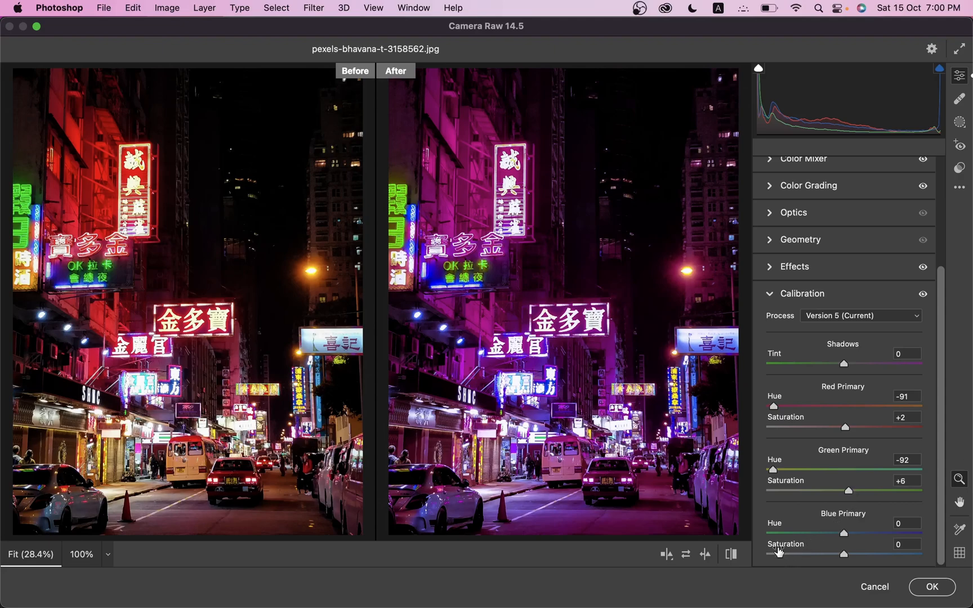
- Set the Blue Primary calibration Hue to -88 and slightly lower its Saturation
click(777, 534)
drag(778, 536, 777, 536)
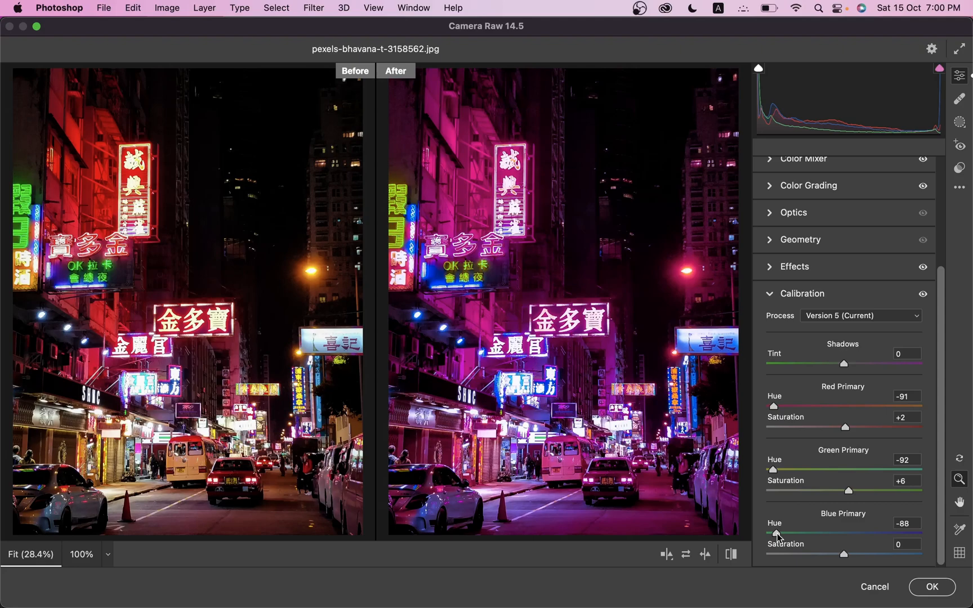
drag(843, 554, 840, 556)
click(778, 295)
- Copy the edit settings and apply the Camera Raw filter, comparing Layer 1 against the original by toggling its visibility
mouse_move(588, 272)
mouse_down()
mouse_move(651, 337)
mouse_move(563, 259)
mouse_move(583, 255)
mouse_up()
click(960, 188)
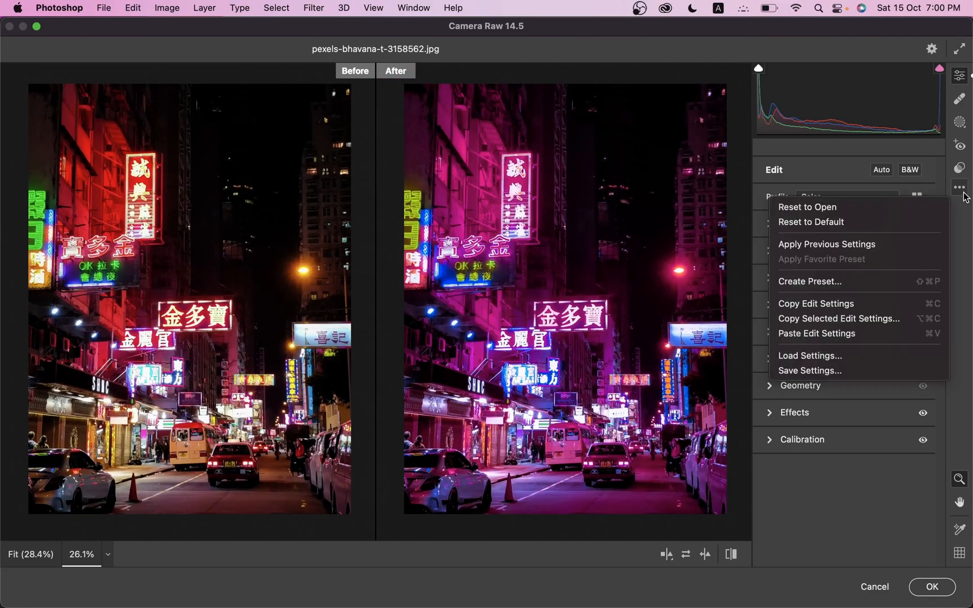
click(818, 304)
click(945, 587)
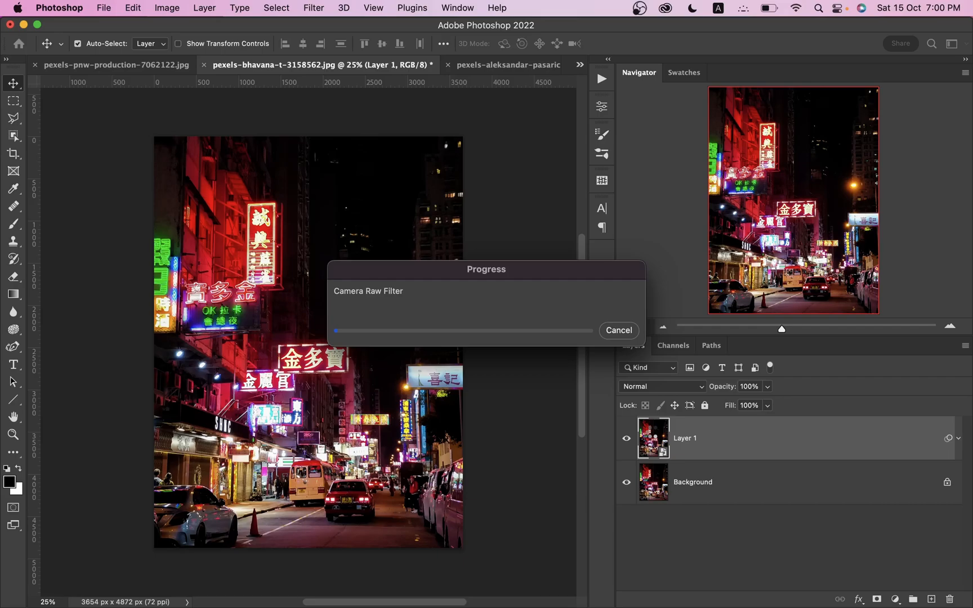
click(625, 439)
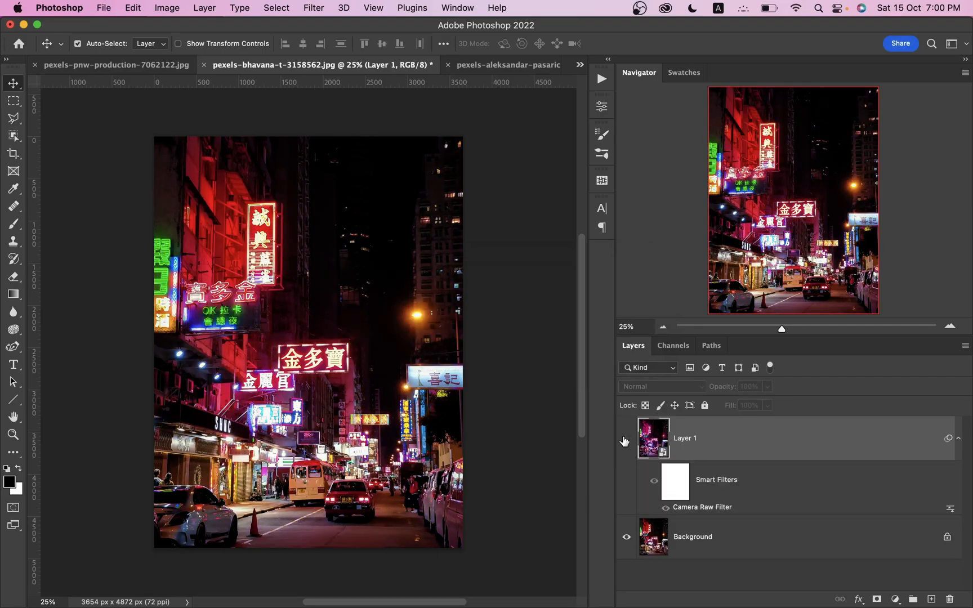
click(625, 439)
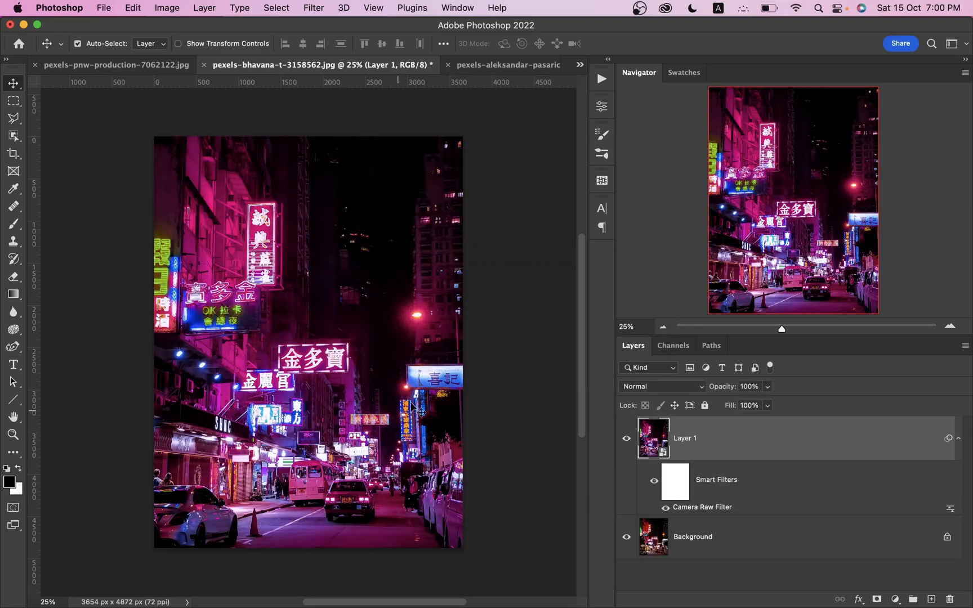
- Duplicate the Background layer of the Daily Sauna street photo and paste the copied edit settings onto it in Camera Raw Filter
click(499, 65)
drag(923, 450, 923, 594)
click(314, 8)
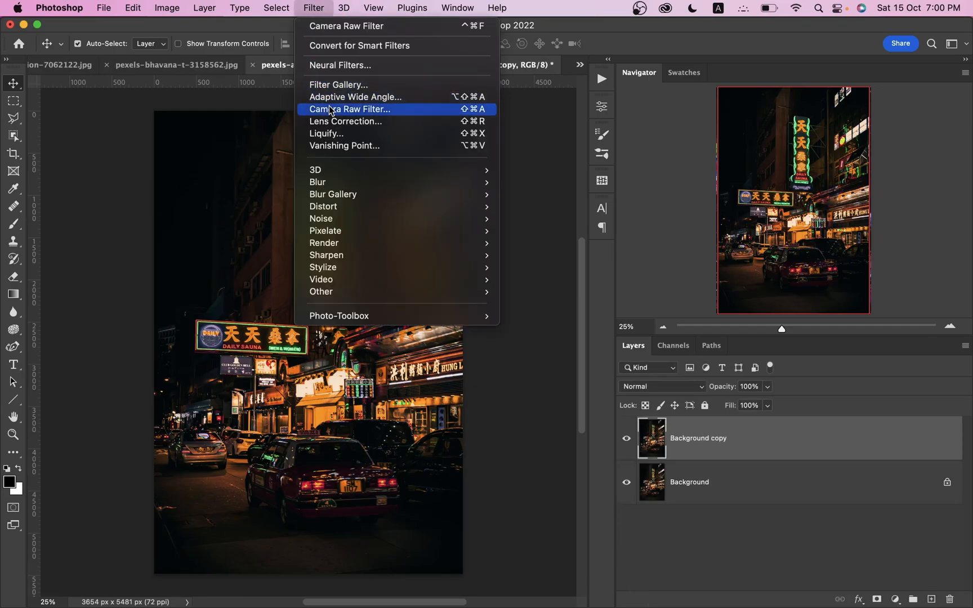
click(331, 110)
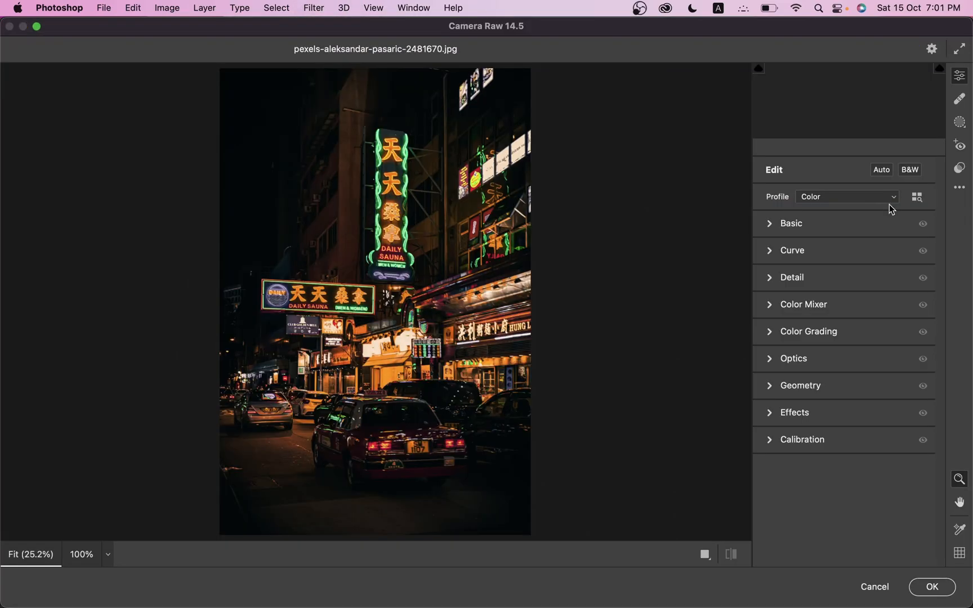
click(961, 187)
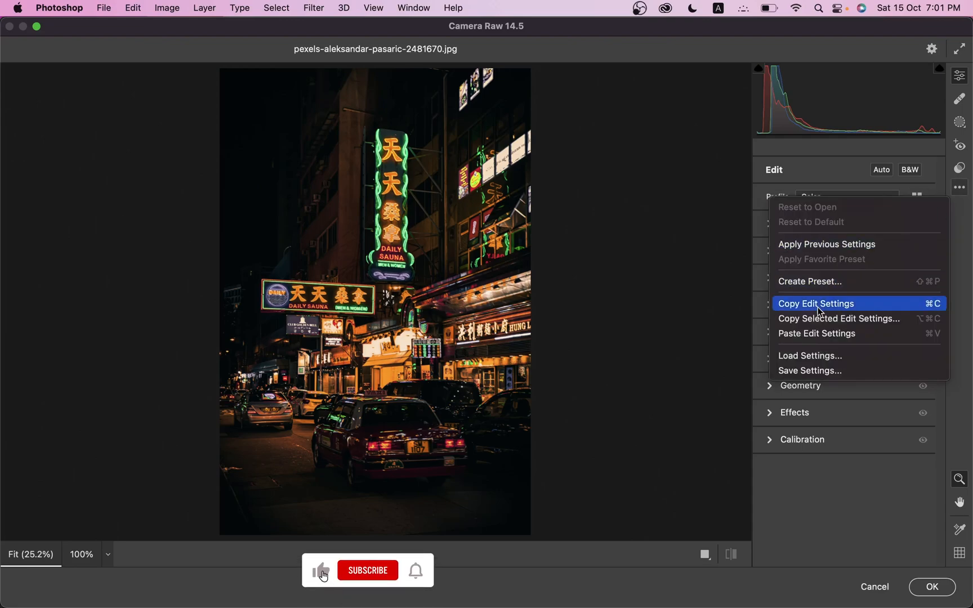
click(833, 335)
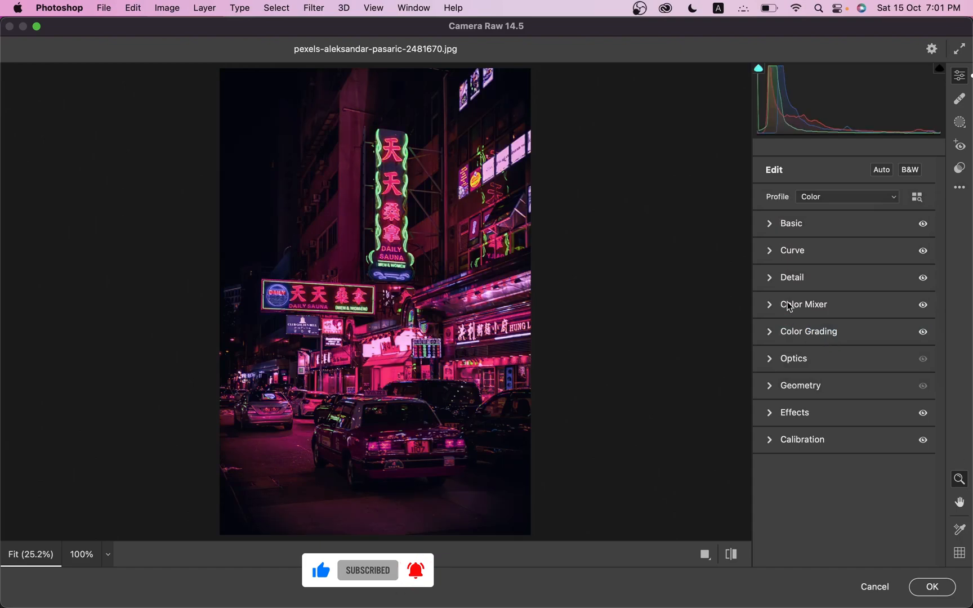
- Brighten the Daily Sauna photo by setting Exposure to +0.55 and Blacks to +9
click(783, 223)
drag(850, 298, 856, 299)
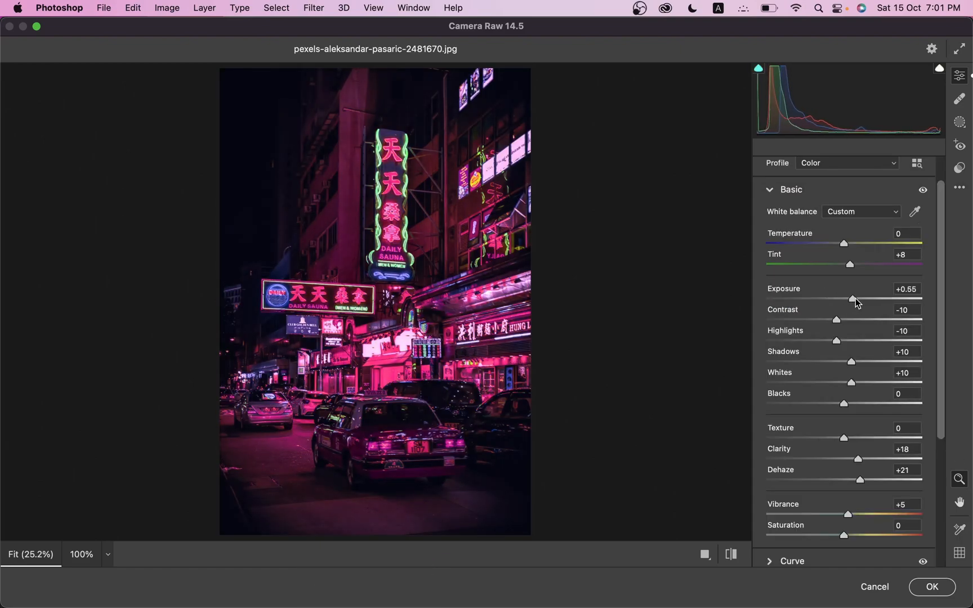
mouse_move(844, 404)
mouse_down()
mouse_move(862, 404)
mouse_move(853, 405)
mouse_up()
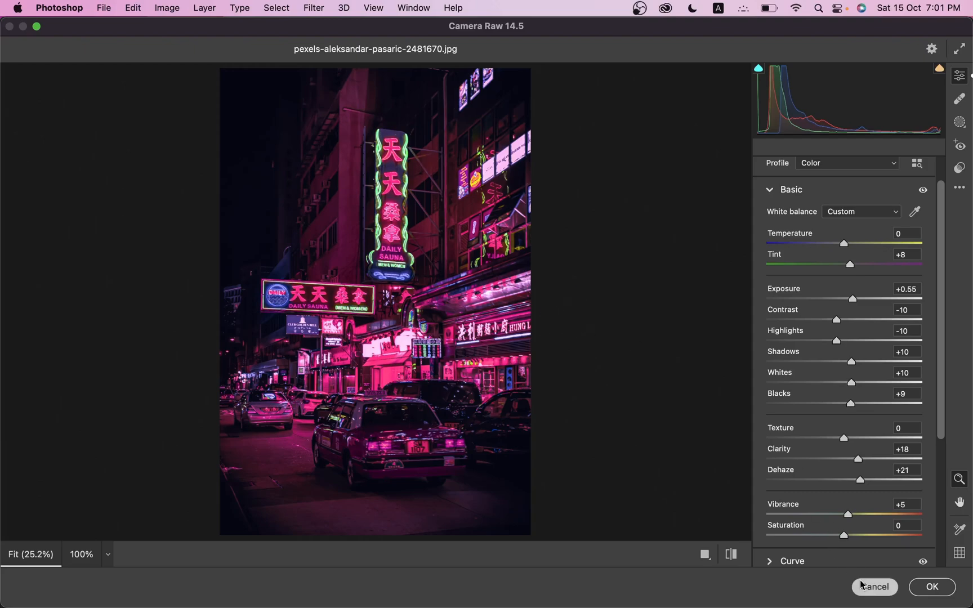
- Compare the Daily Sauna edit with its before view and apply the Camera Raw filter to the layer copy
click(732, 554)
click(732, 554)
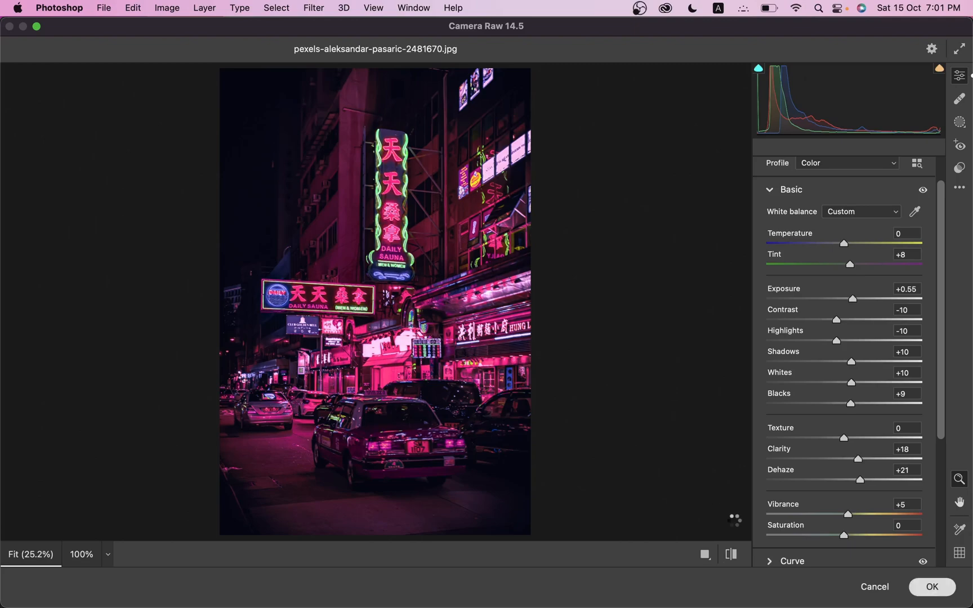
click(932, 587)
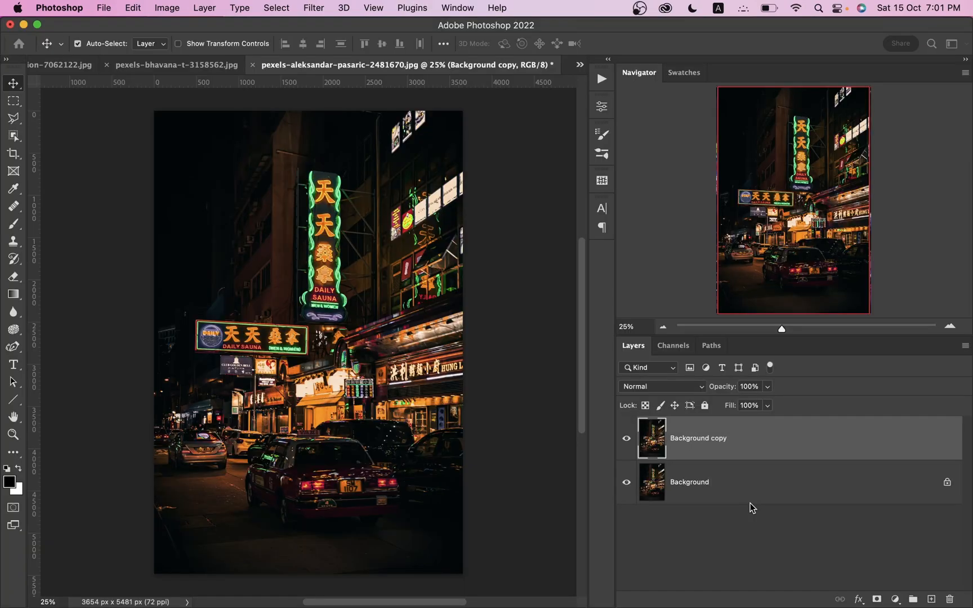
- Duplicate the Background layer of pexels-pnw-production-7062122.jpg and paste the copied edit settings onto the copy in Camera Raw Filter
click(55, 66)
drag(887, 448, 932, 598)
click(313, 8)
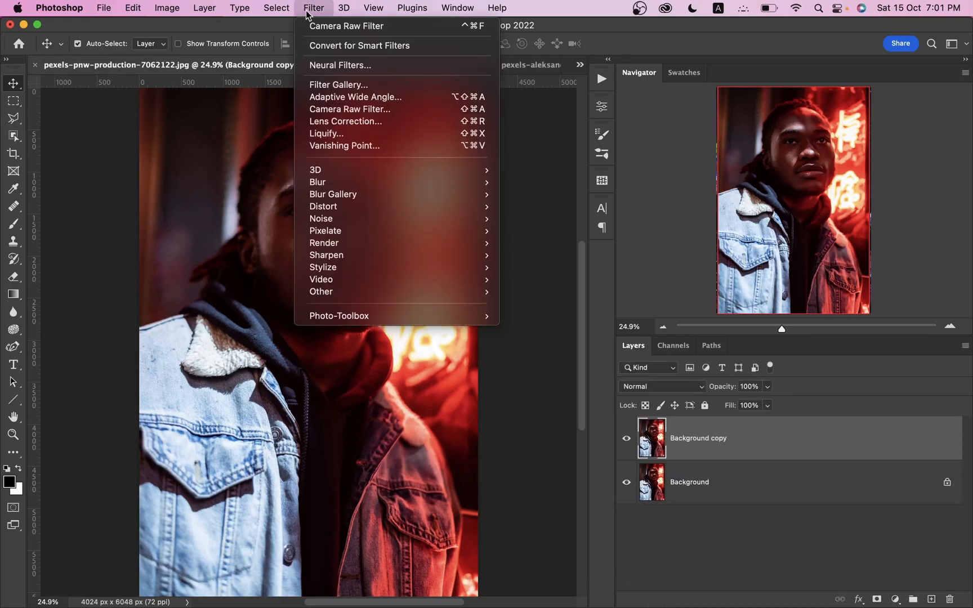
click(337, 102)
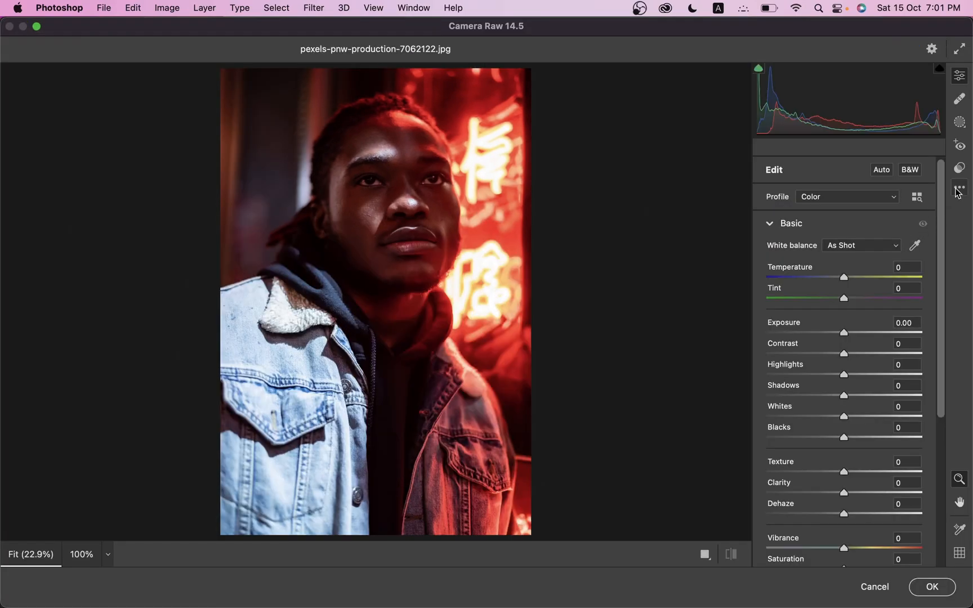
click(959, 187)
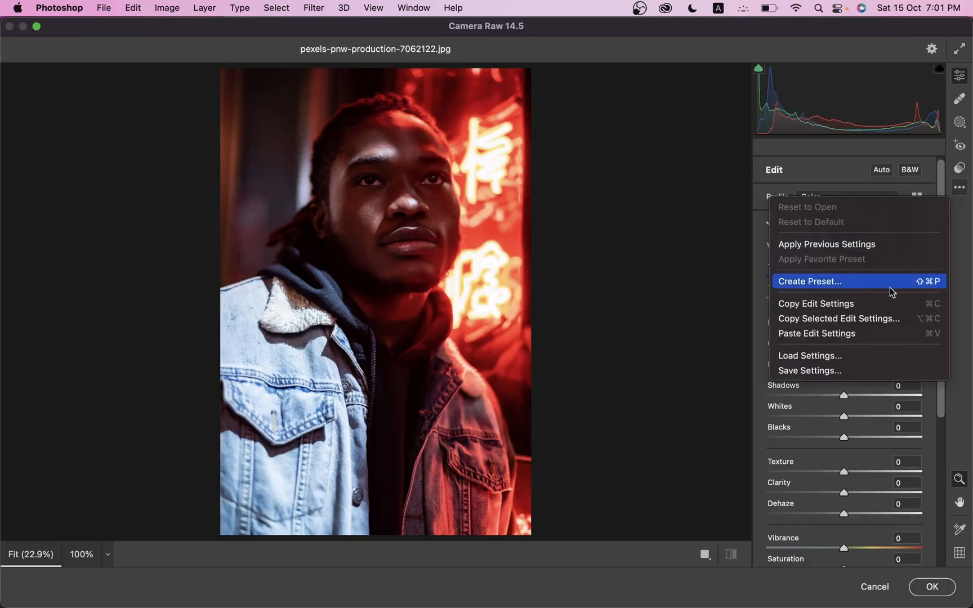
click(853, 332)
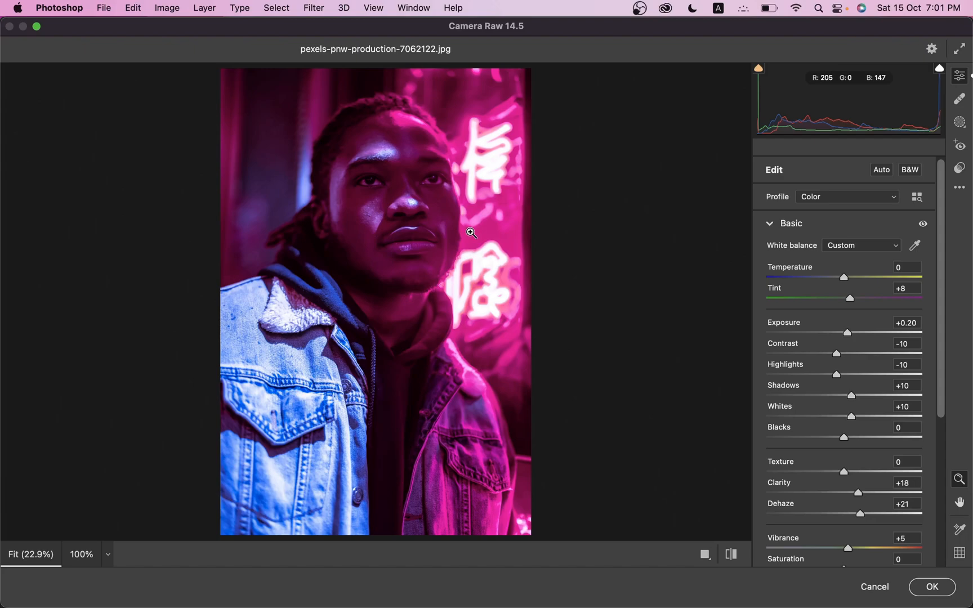
- Cycle through the before and after views of the denim-jacket portrait to compare the pasted edit with the original
click(732, 554)
click(732, 554)
click(732, 555)
click(732, 555)
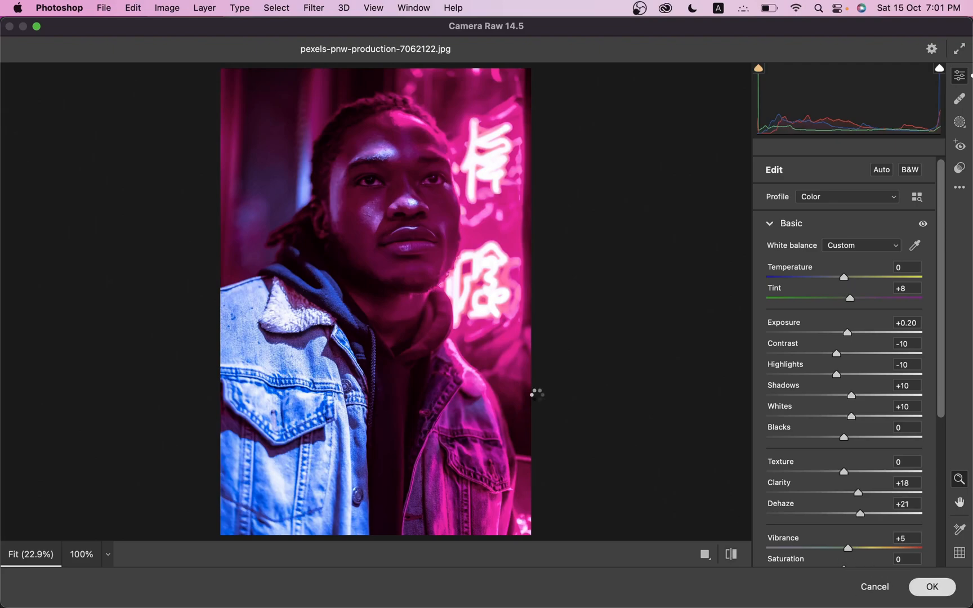